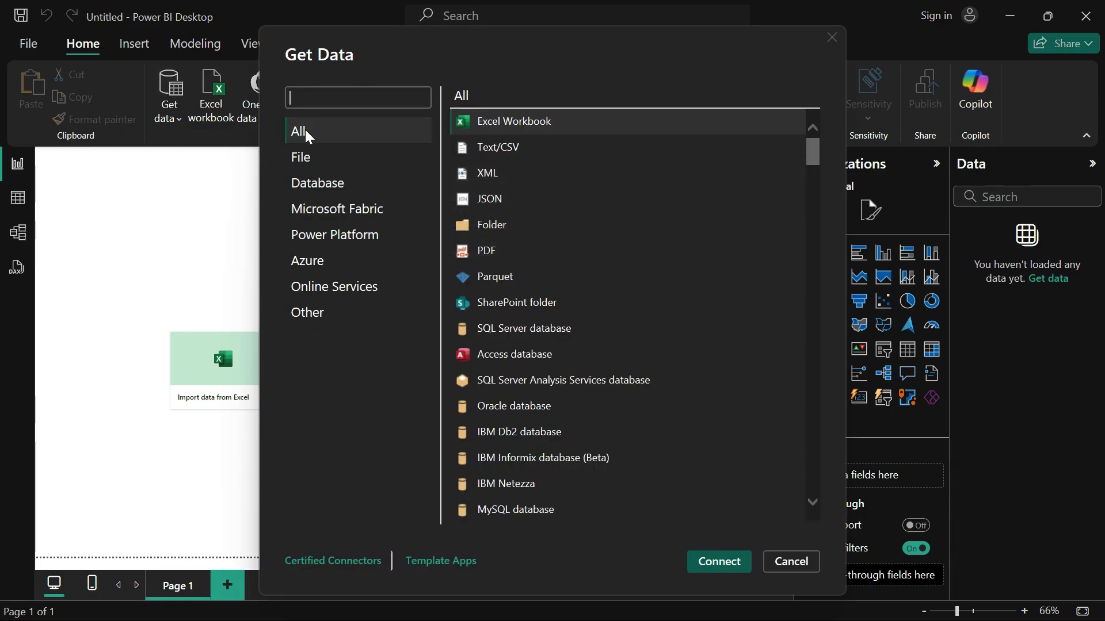
{"action": "type", "text": "web"}
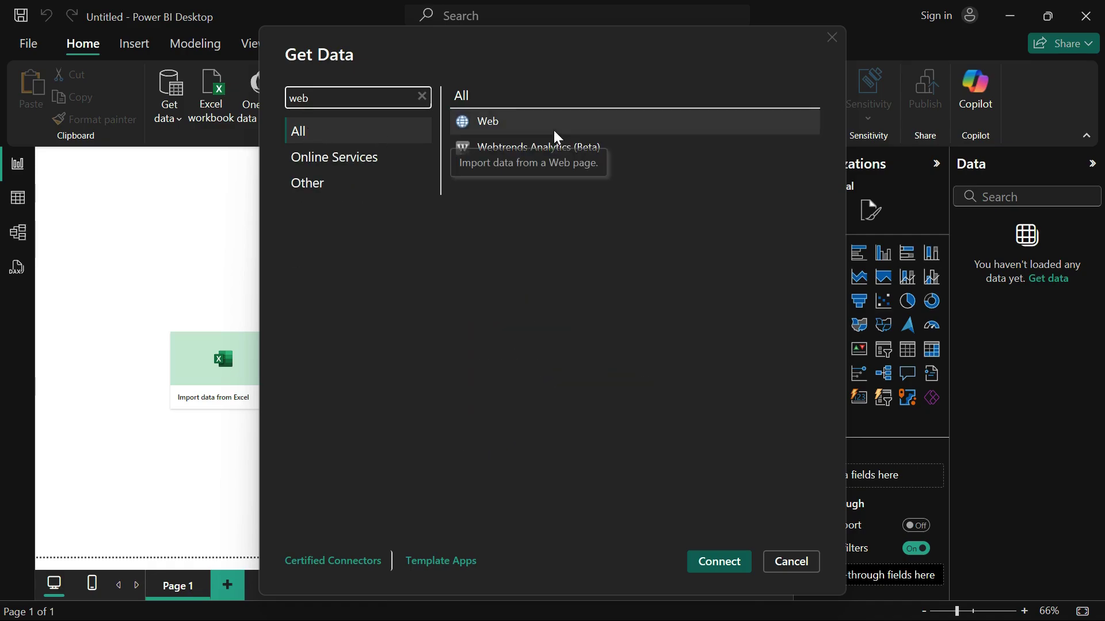
{"action": "left_click", "coordinate": [721, 562]}
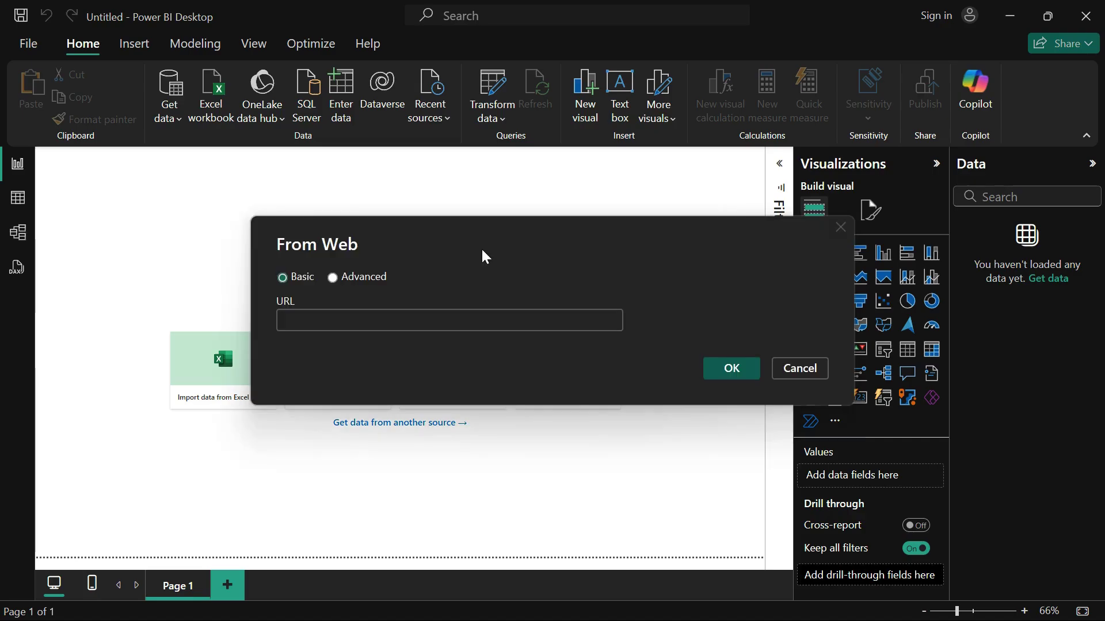
{"action": "type", "text": "https://en.wikipedia.org/wiki/List_of_U.S._state_and_territory_abbreviations"}
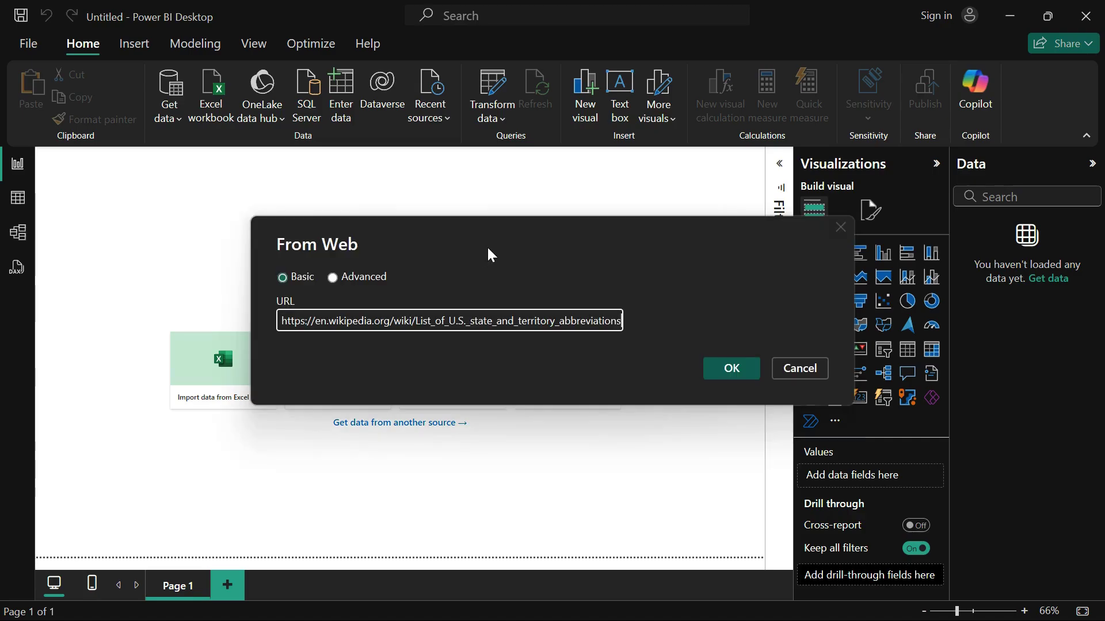
{"action": "left_click", "coordinate": [754, 374]}
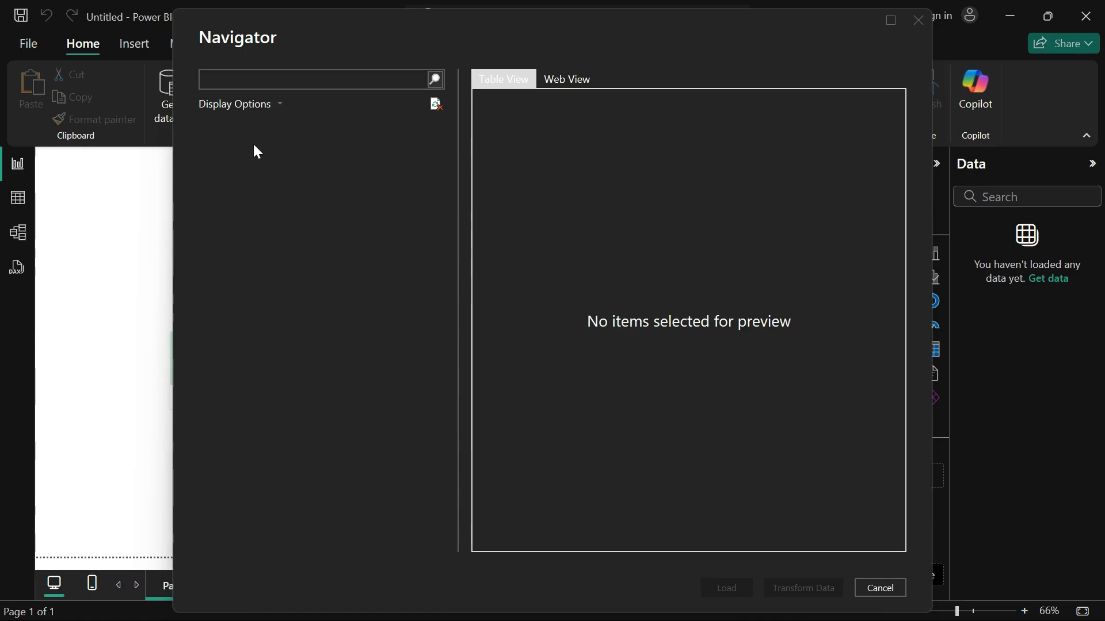
Select the HTML table of codes and abbreviations for U.S. states and open it for transformation in Power Query Editor
{"action": "left_click", "coordinate": [304, 171]}
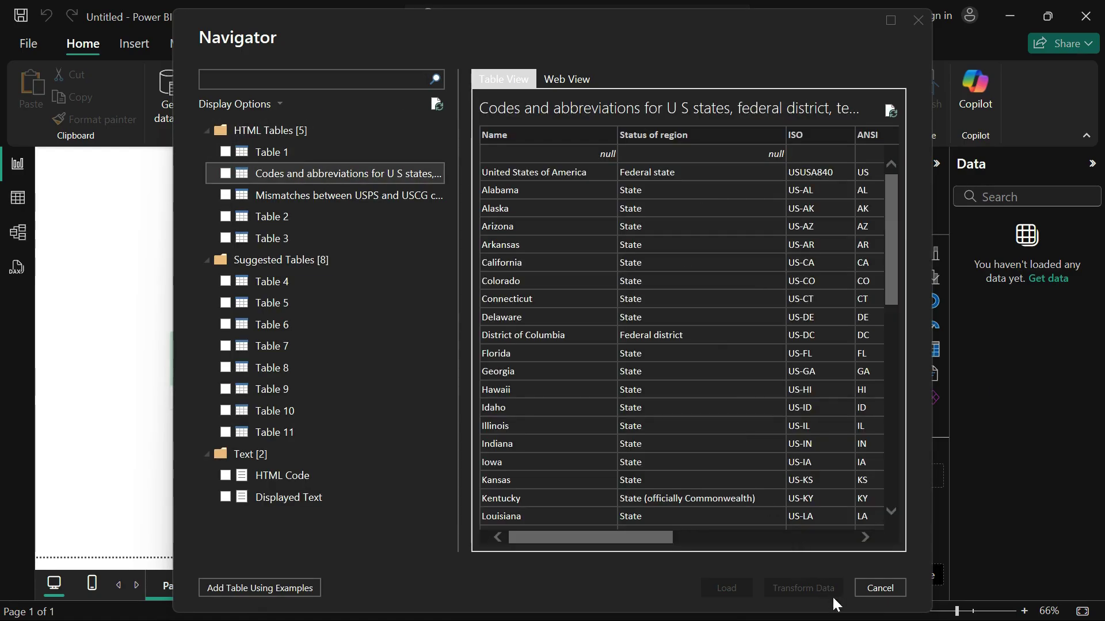
{"action": "left_click", "coordinate": [225, 172]}
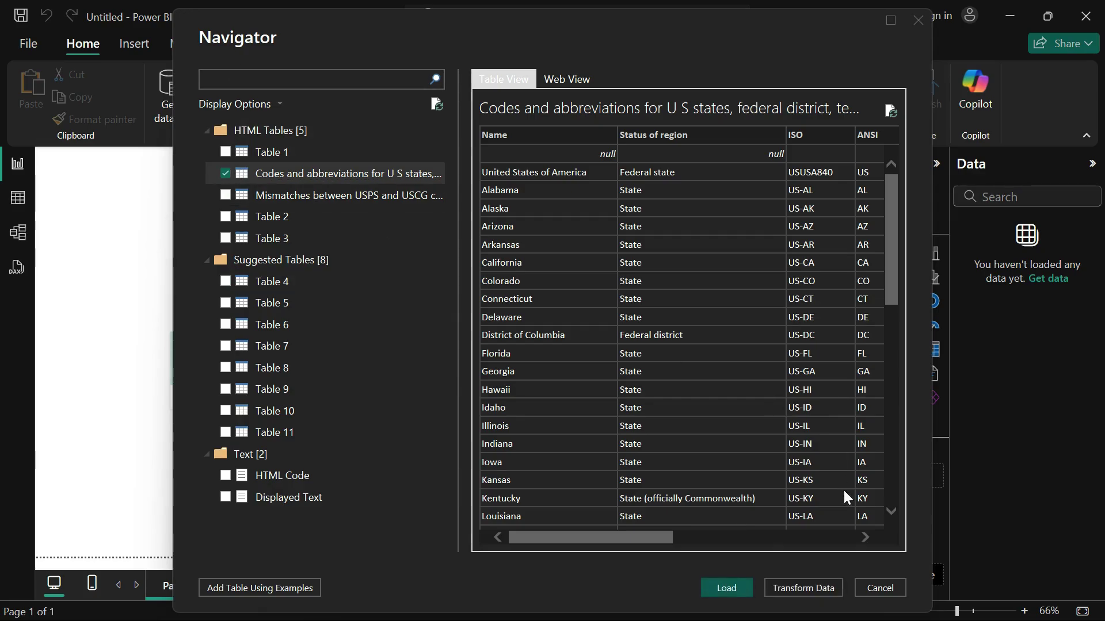
{"action": "left_click", "coordinate": [798, 588]}
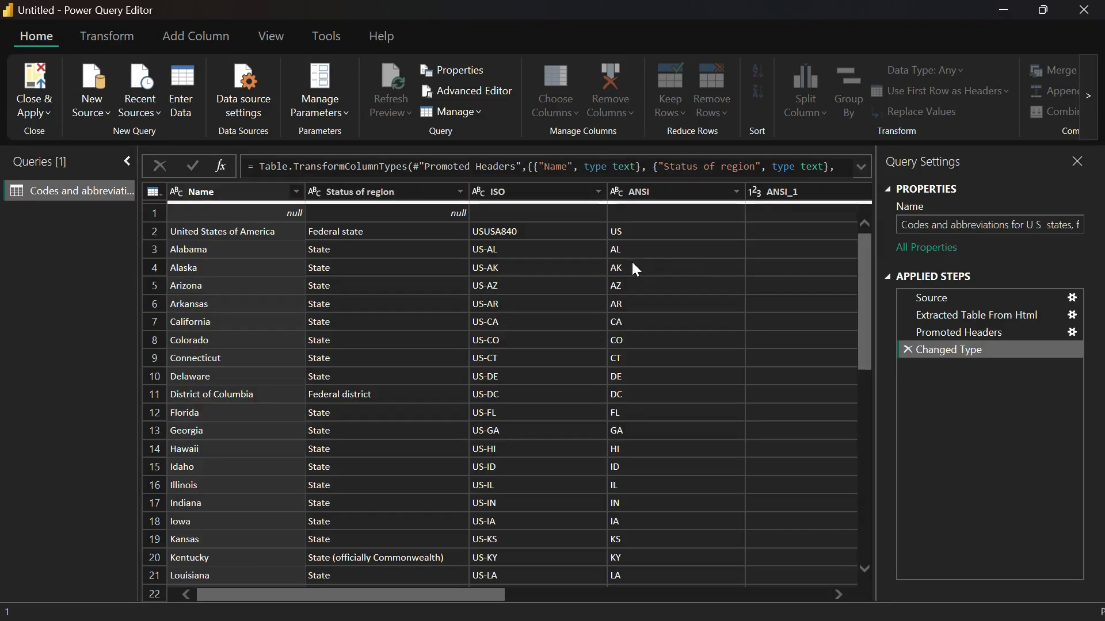
{"action": "double_click", "coordinate": [222, 5]}
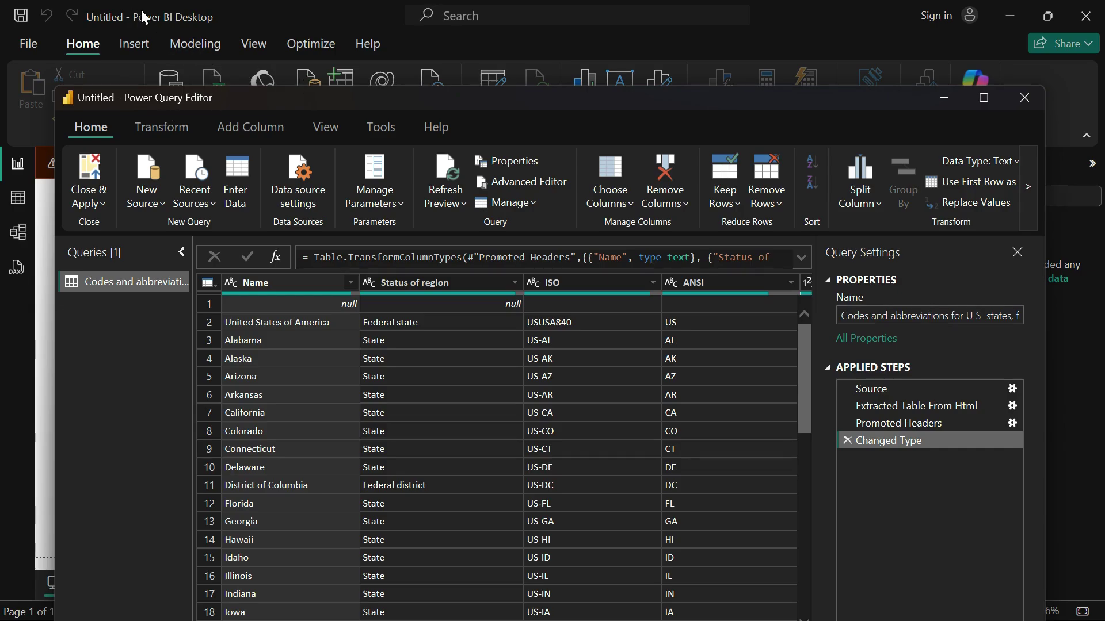
{"action": "double_click", "coordinate": [495, 100]}
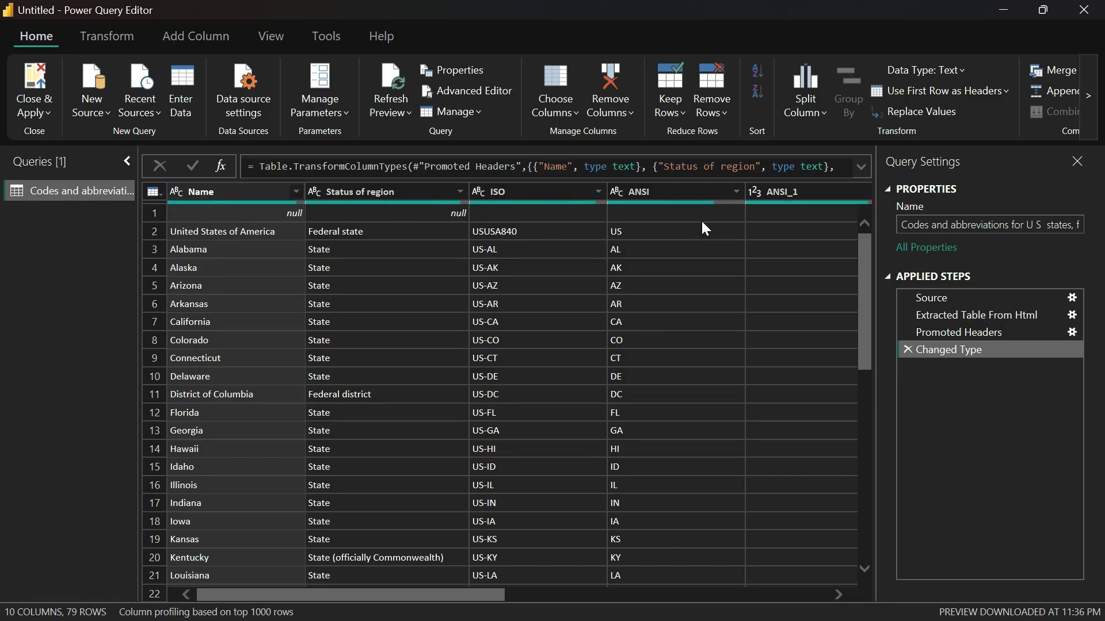
Remove the top 1 row from the state codes and abbreviations query
{"action": "left_click_drag", "start_coordinate": [504, 590], "coordinate": [253, 583]}
{"action": "left_click", "coordinate": [720, 111]}
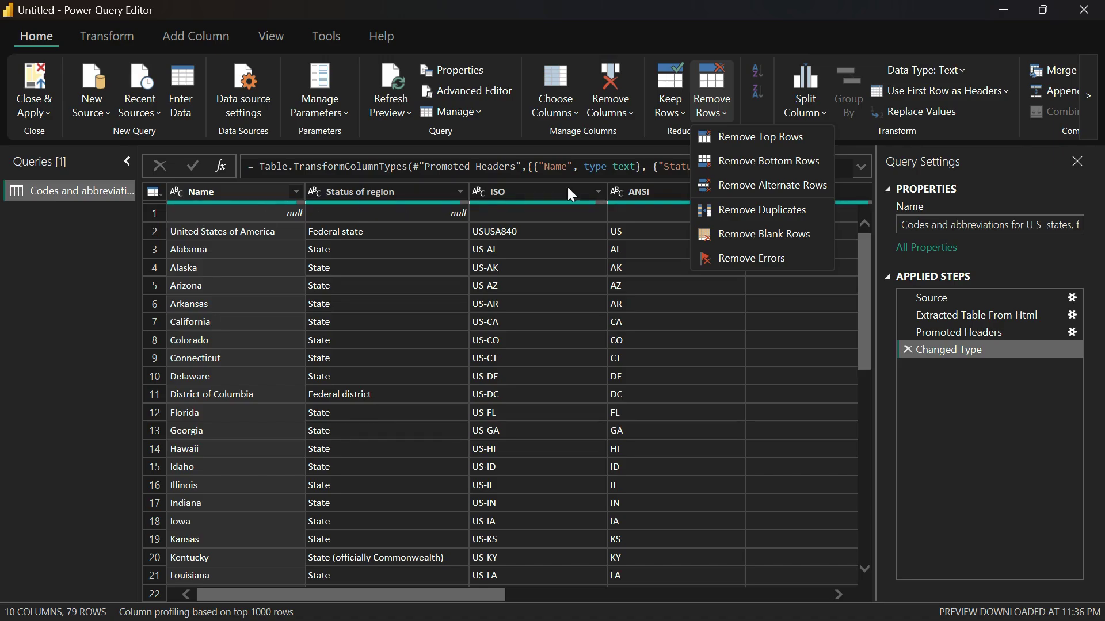
{"action": "left_click", "coordinate": [742, 140]}
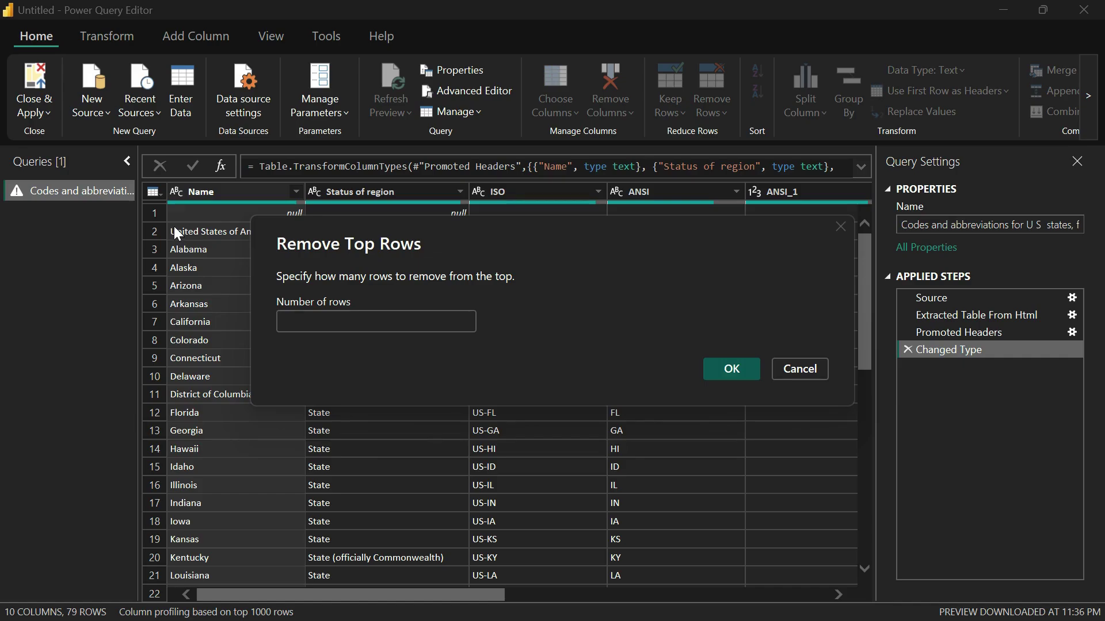
{"action": "type", "text": "1"}
{"action": "left_click", "coordinate": [730, 369]}
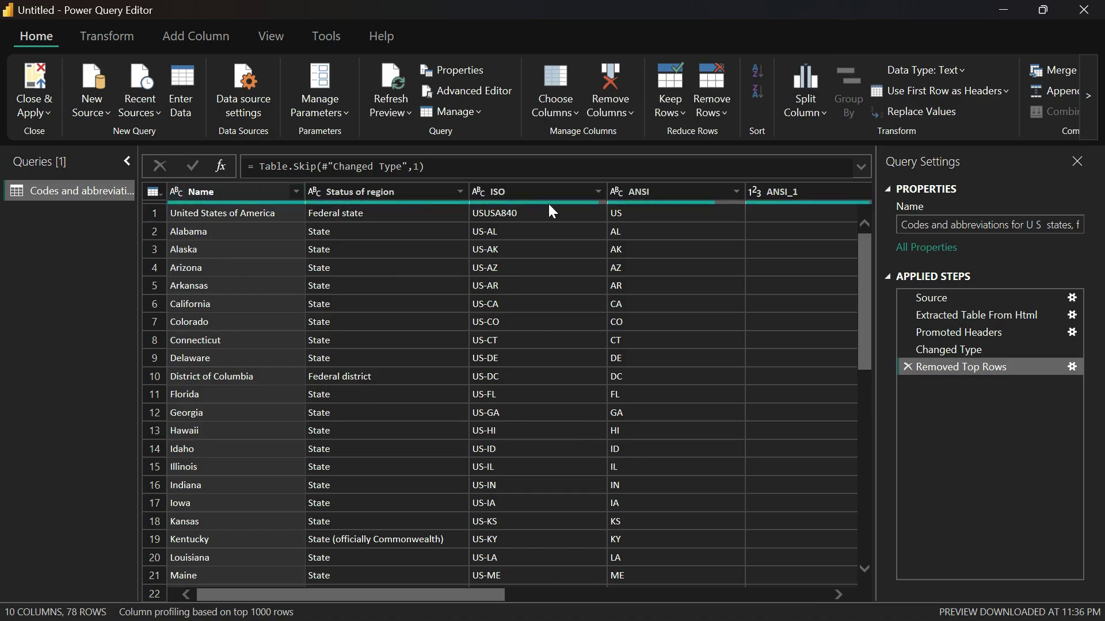
Promote the first row of the table, United States of America, to column headers
{"action": "mouse_move", "coordinate": [548, 202]}
{"action": "left_click", "coordinate": [925, 90]}
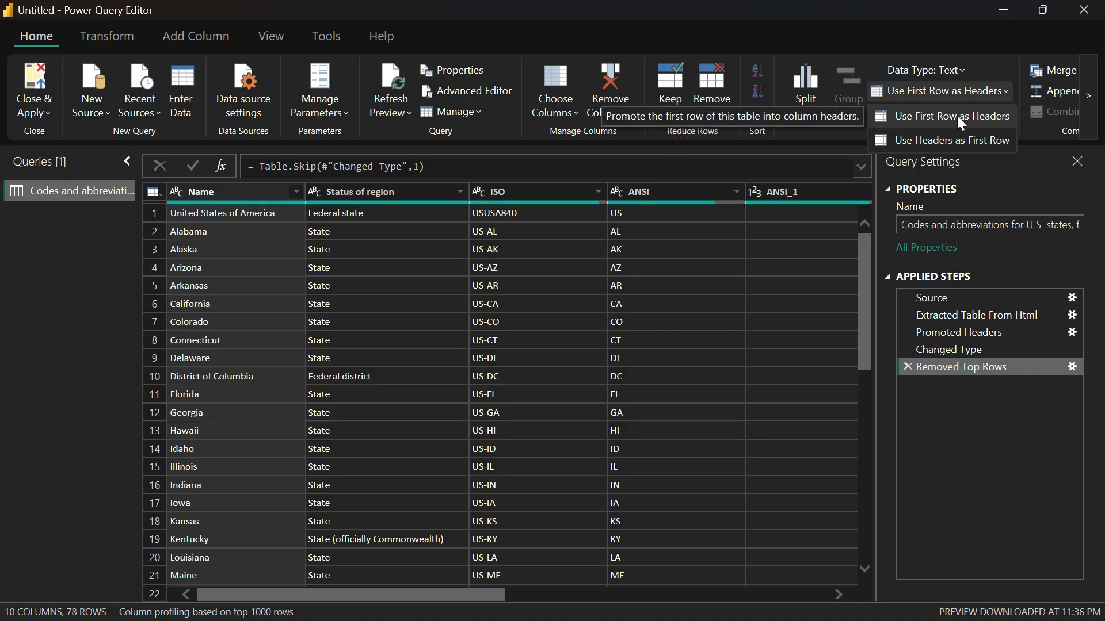
{"action": "left_click", "coordinate": [923, 118]}
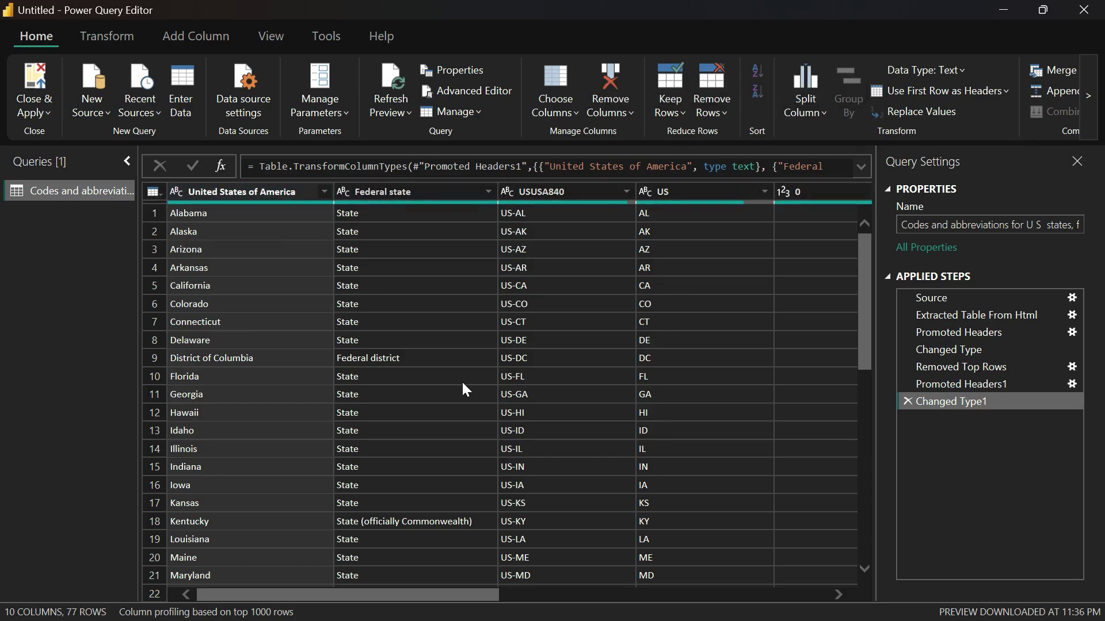
Remove the bottom 26 rows listed after Wyoming and check the remaining rows of the table
{"action": "scroll", "coordinate": [461, 381], "scroll_direction": "down", "scroll_amount": 10}
{"action": "scroll", "coordinate": [461, 380], "scroll_direction": "down", "scroll_amount": 9}
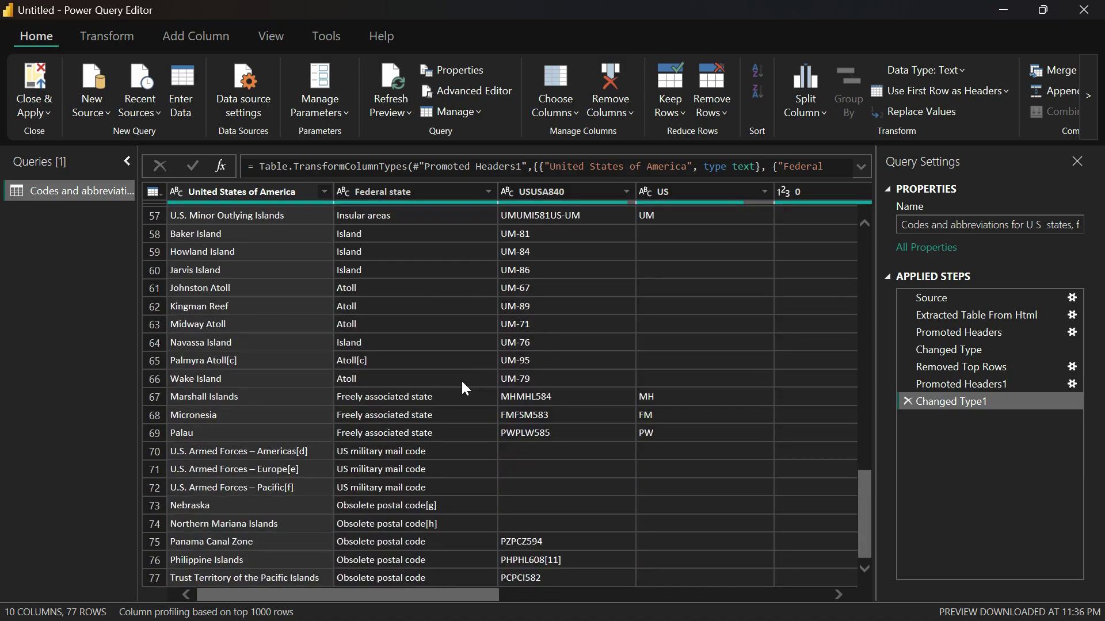
{"action": "scroll", "coordinate": [217, 490], "scroll_direction": "up", "scroll_amount": 4}
{"action": "scroll", "coordinate": [218, 488], "scroll_direction": "up", "scroll_amount": 2}
{"action": "scroll", "coordinate": [219, 481], "scroll_direction": "down", "scroll_amount": 3}
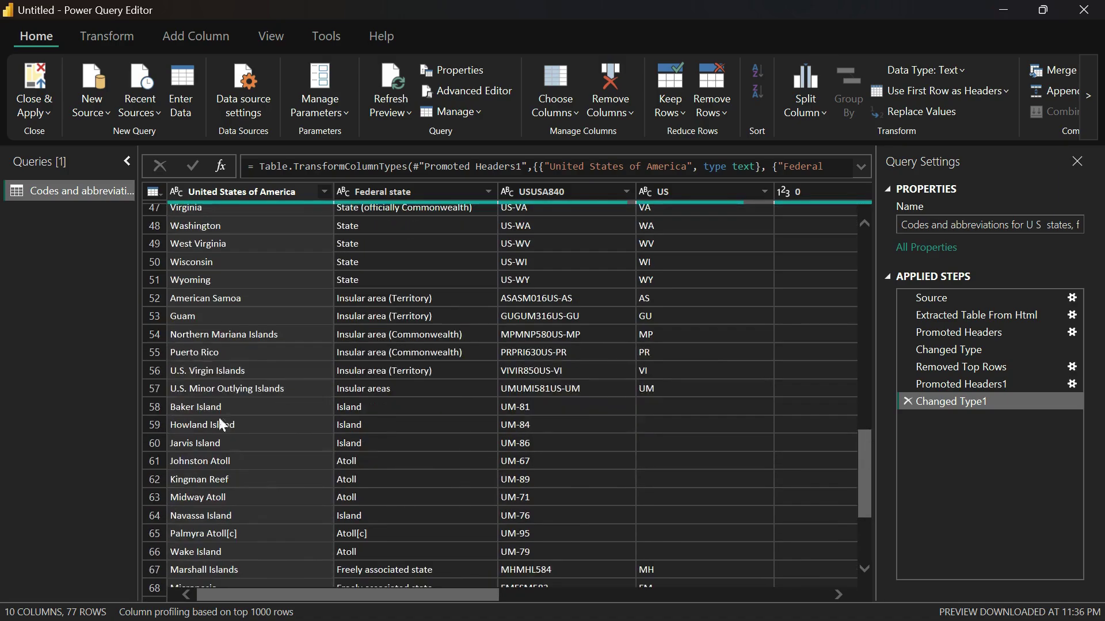
{"action": "scroll", "coordinate": [193, 306], "scroll_direction": "up", "scroll_amount": 1}
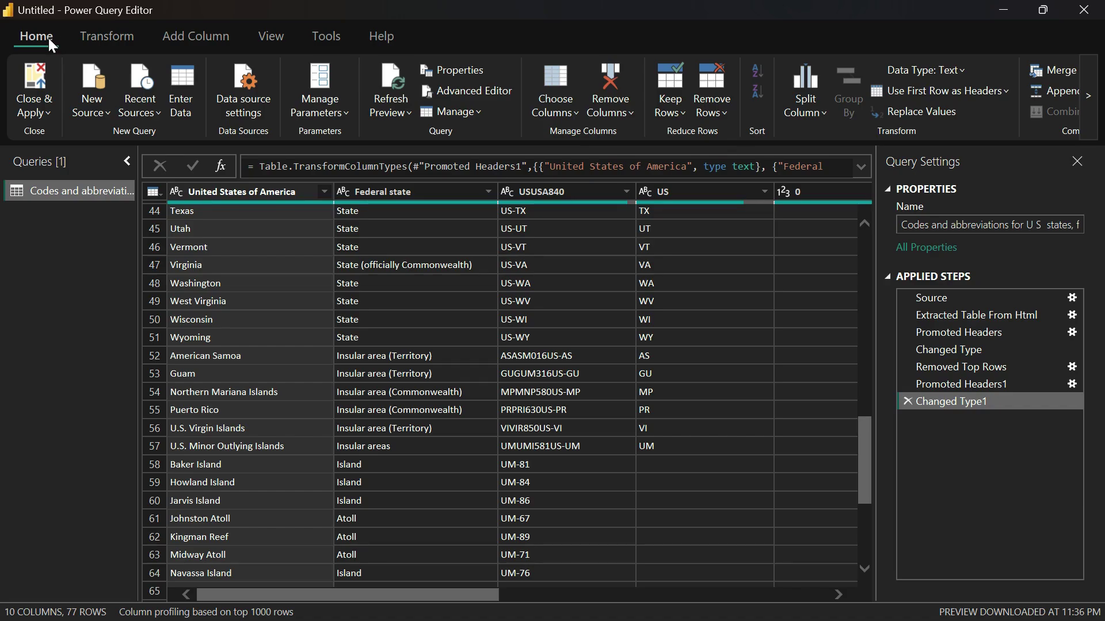
{"action": "left_click", "coordinate": [724, 115]}
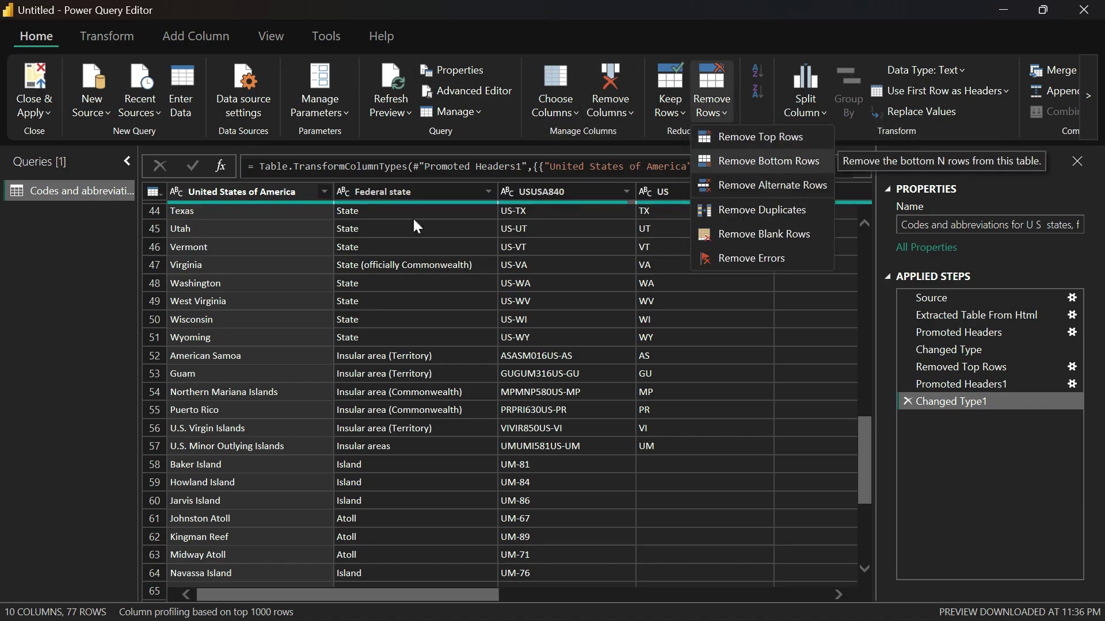
{"action": "scroll", "coordinate": [225, 423], "scroll_direction": "down", "scroll_amount": 3}
{"action": "scroll", "coordinate": [226, 420], "scroll_direction": "up", "scroll_amount": 6}
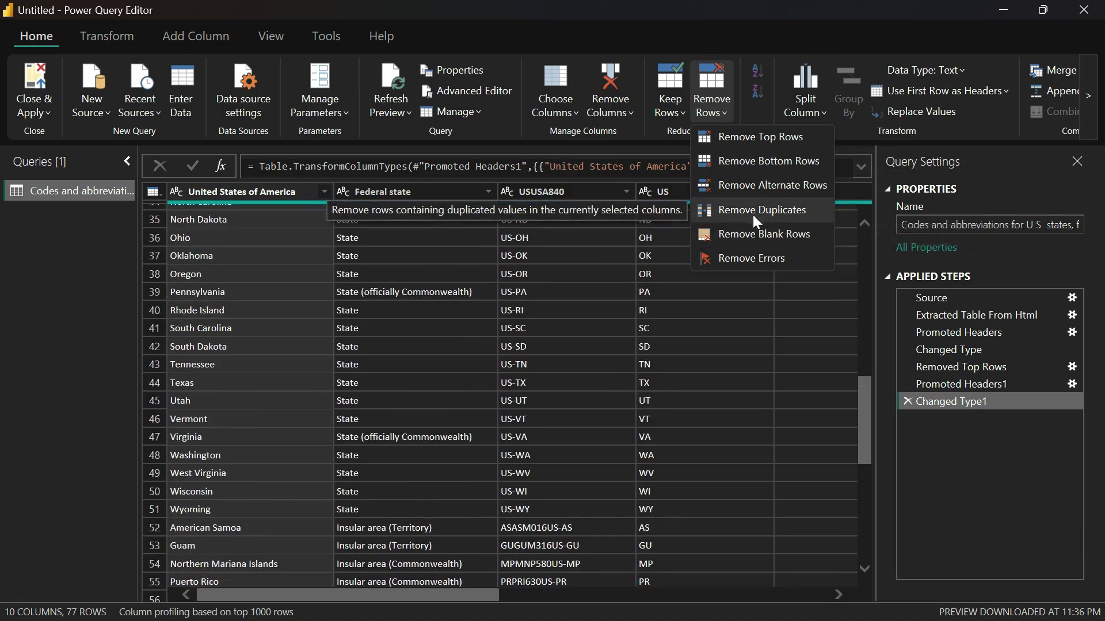
{"action": "left_click", "coordinate": [747, 167]}
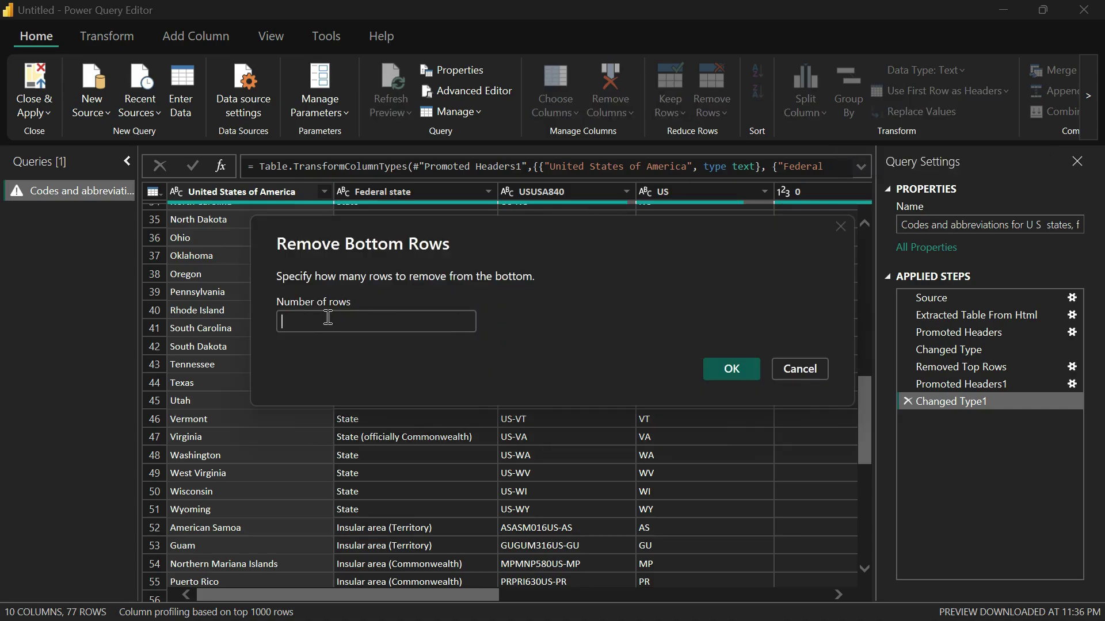
{"action": "type", "text": "26"}
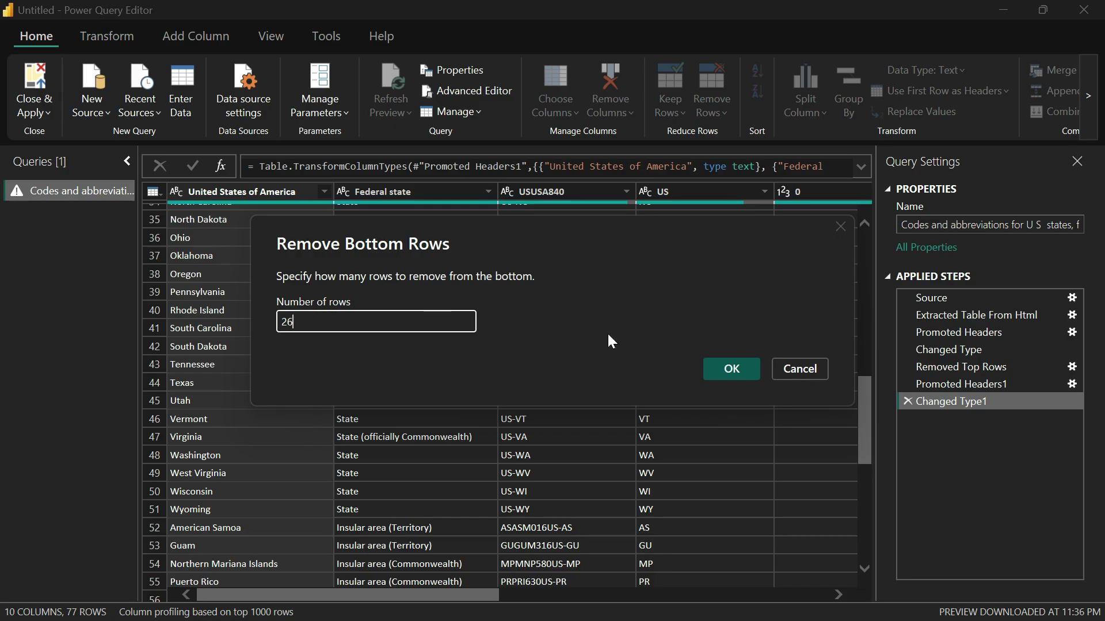
{"action": "left_click", "coordinate": [740, 374]}
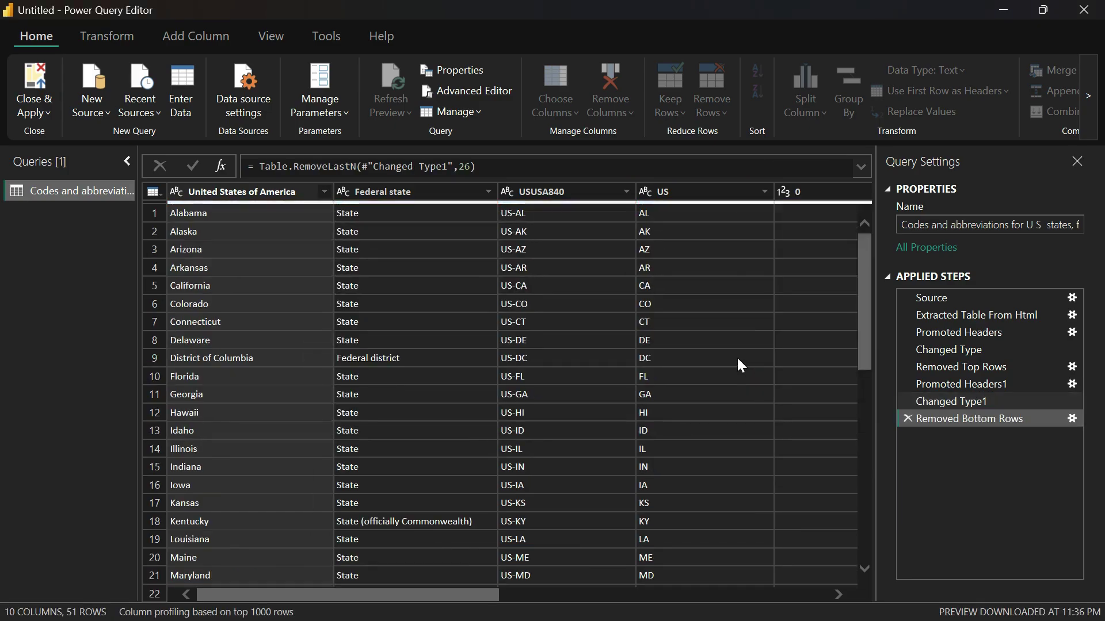
{"action": "scroll", "coordinate": [313, 401], "scroll_direction": "down", "scroll_amount": 10}
{"action": "scroll", "coordinate": [314, 401], "scroll_direction": "down", "scroll_amount": 1}
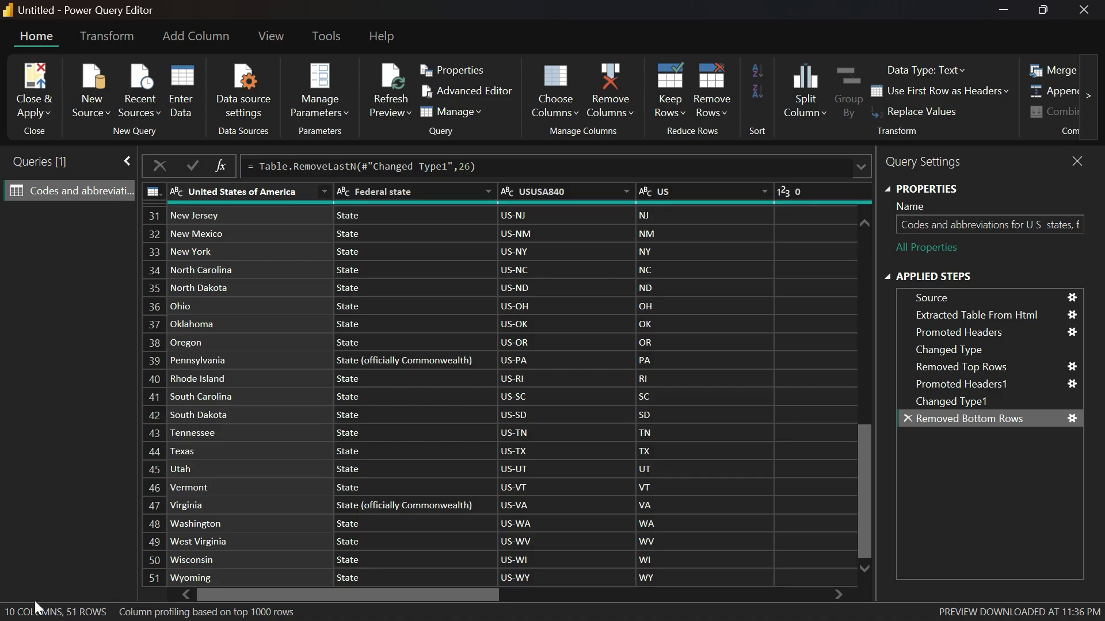
{"action": "scroll", "coordinate": [653, 257], "scroll_direction": "up", "scroll_amount": 10}
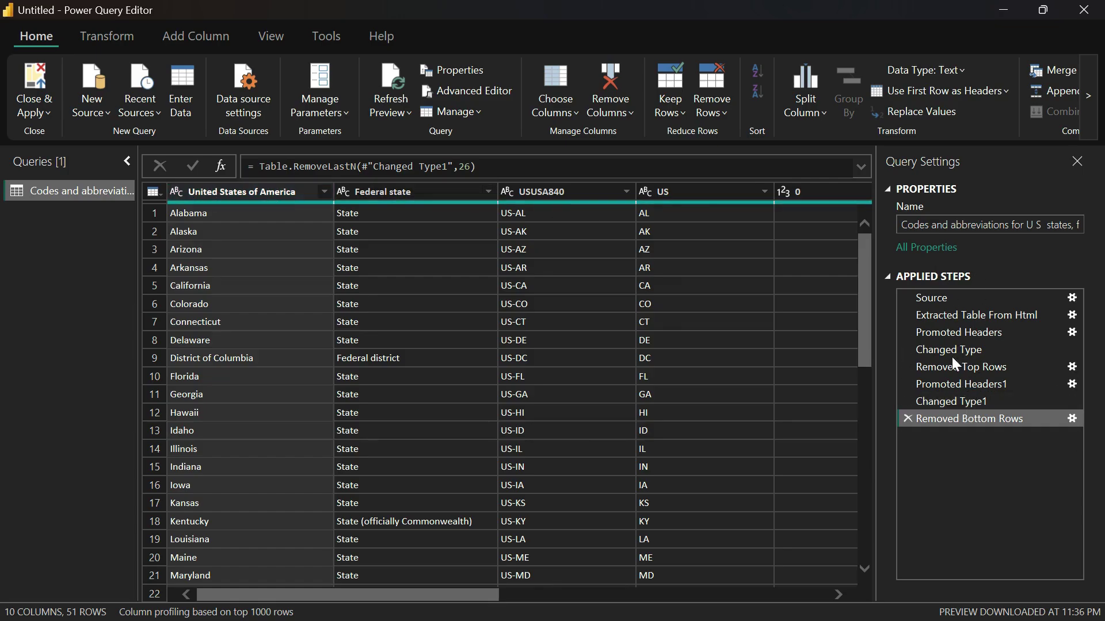
Delete the applied steps Changed Type1 and Promoted Headers1 from the query
{"action": "left_click", "coordinate": [907, 401]}
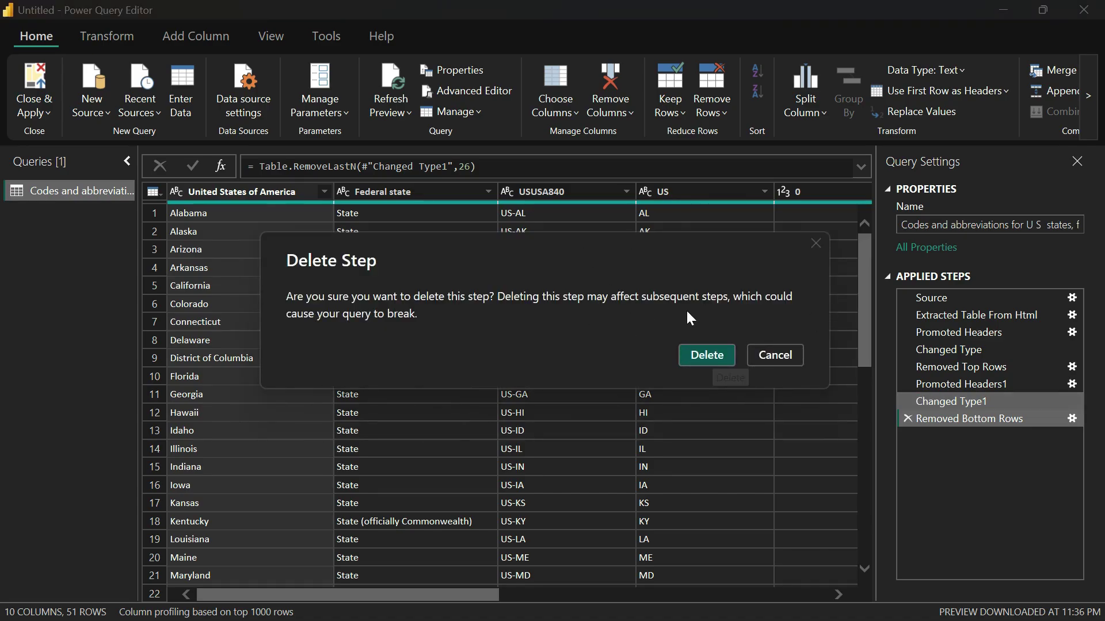
{"action": "left_click", "coordinate": [714, 352]}
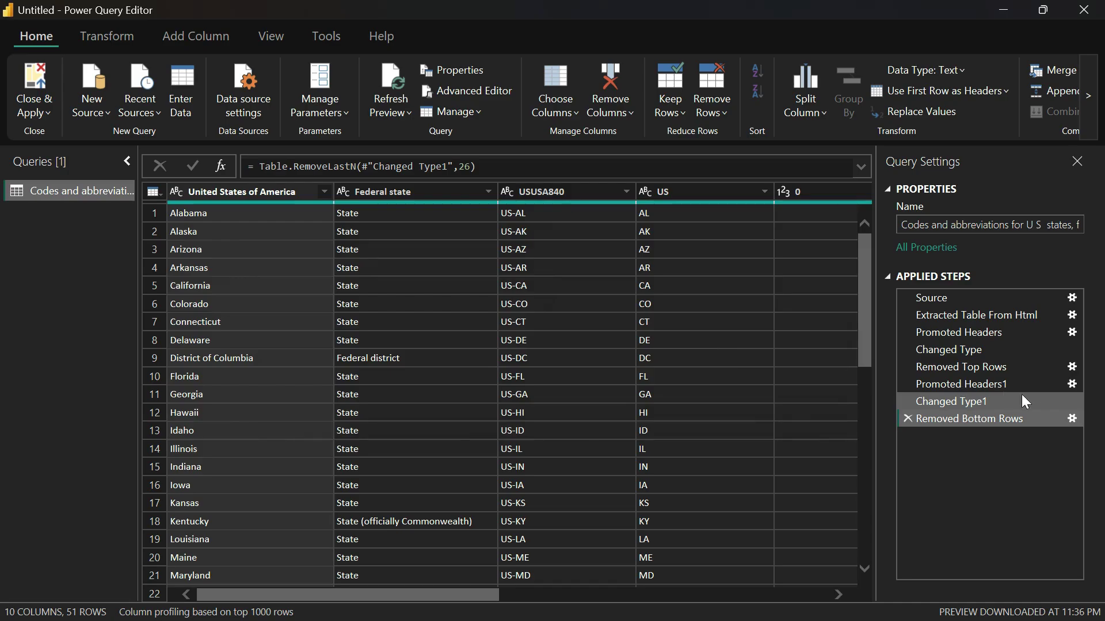
{"action": "left_click", "coordinate": [907, 401]}
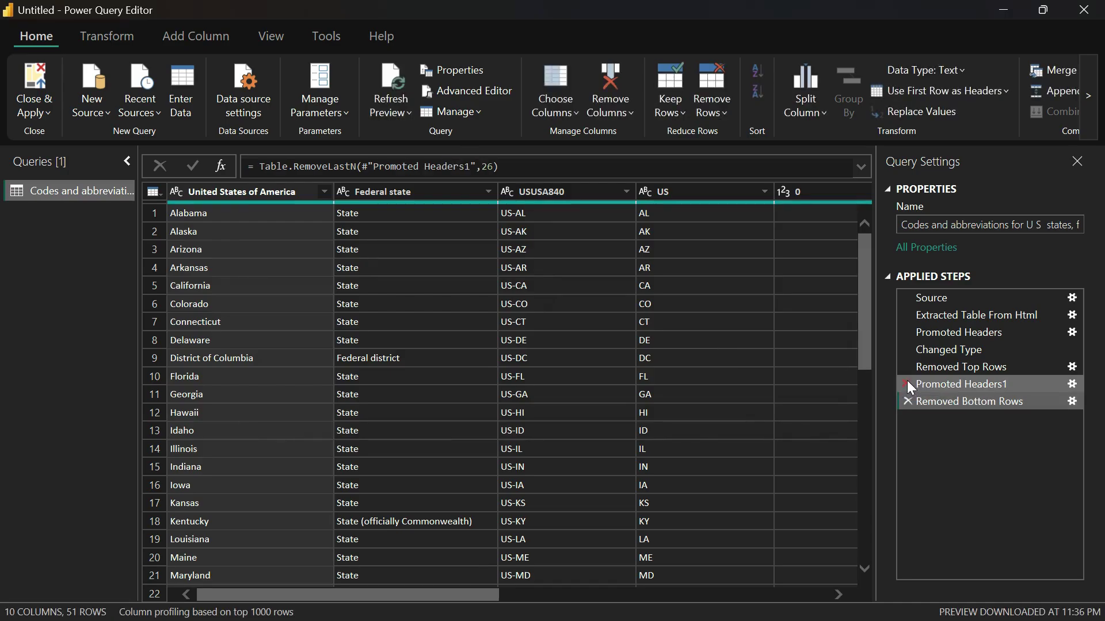
{"action": "left_click", "coordinate": [906, 383]}
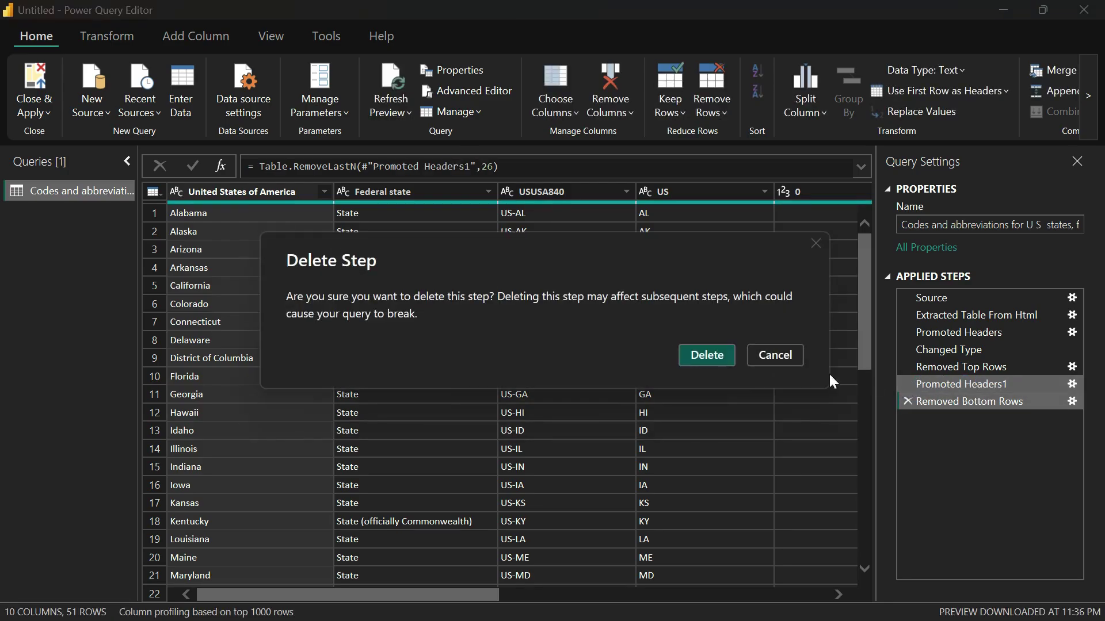
{"action": "left_click", "coordinate": [713, 356]}
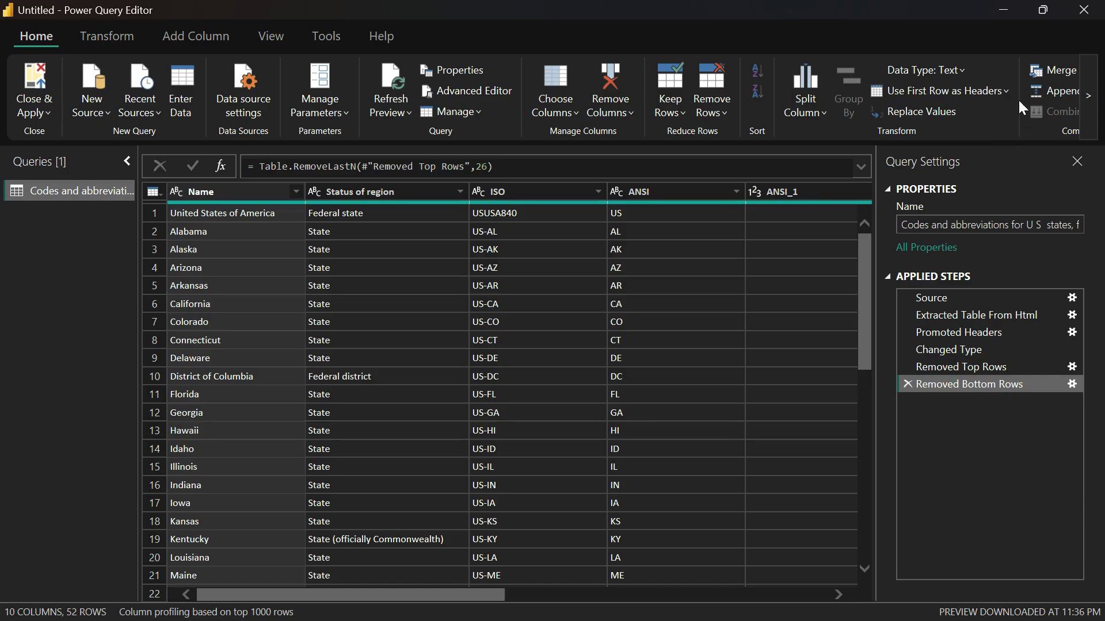
Use the first row as headers after the bottom-row removal, and close the query editor applying the changes
{"action": "left_click", "coordinate": [939, 90]}
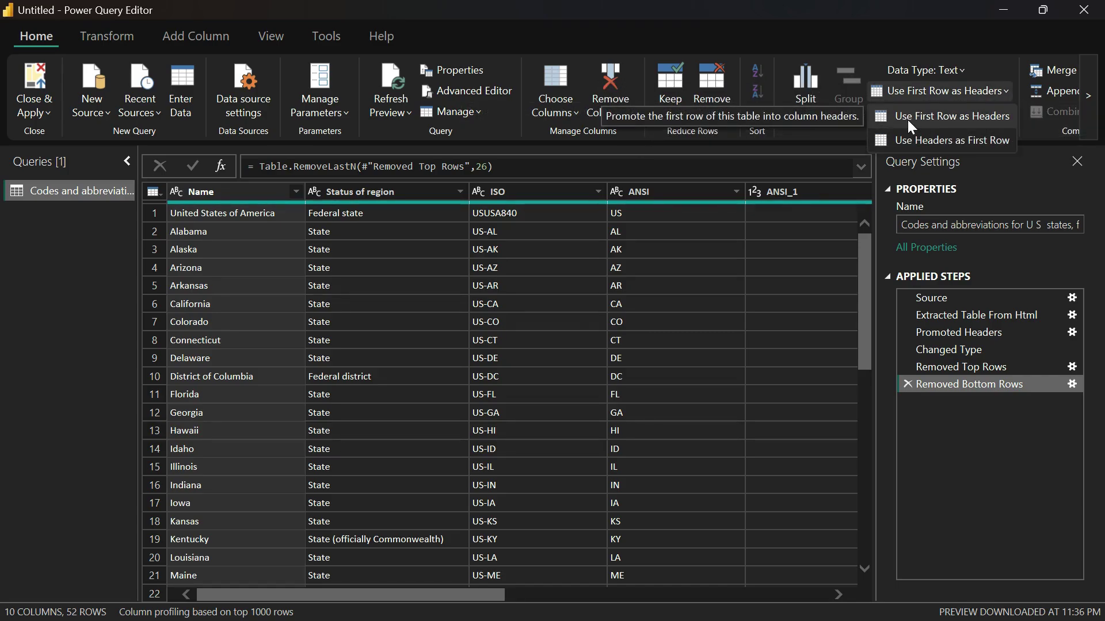
{"action": "left_click", "coordinate": [955, 115]}
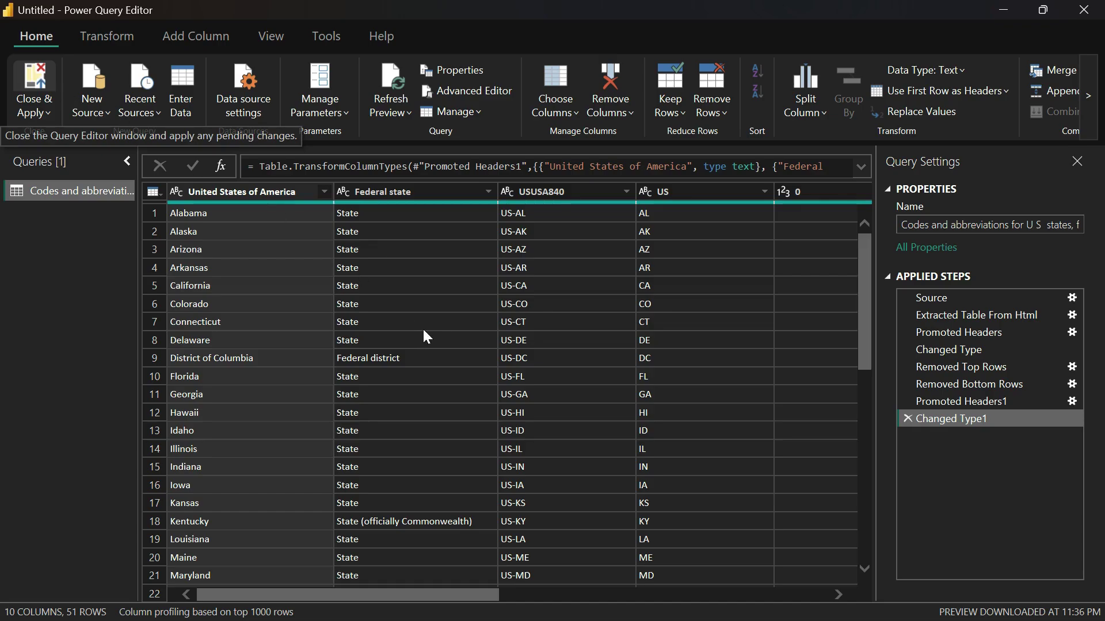
{"action": "left_click", "coordinate": [35, 78]}
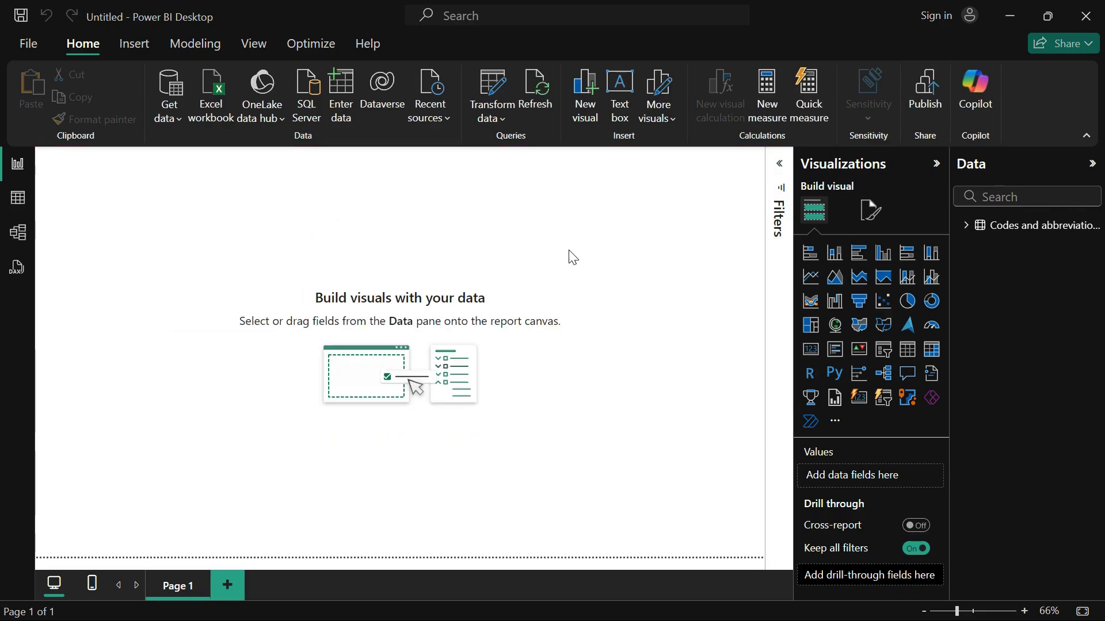
Expand the loaded table's fields and examine its rows from first to last in Table view
{"action": "left_click", "coordinate": [966, 225]}
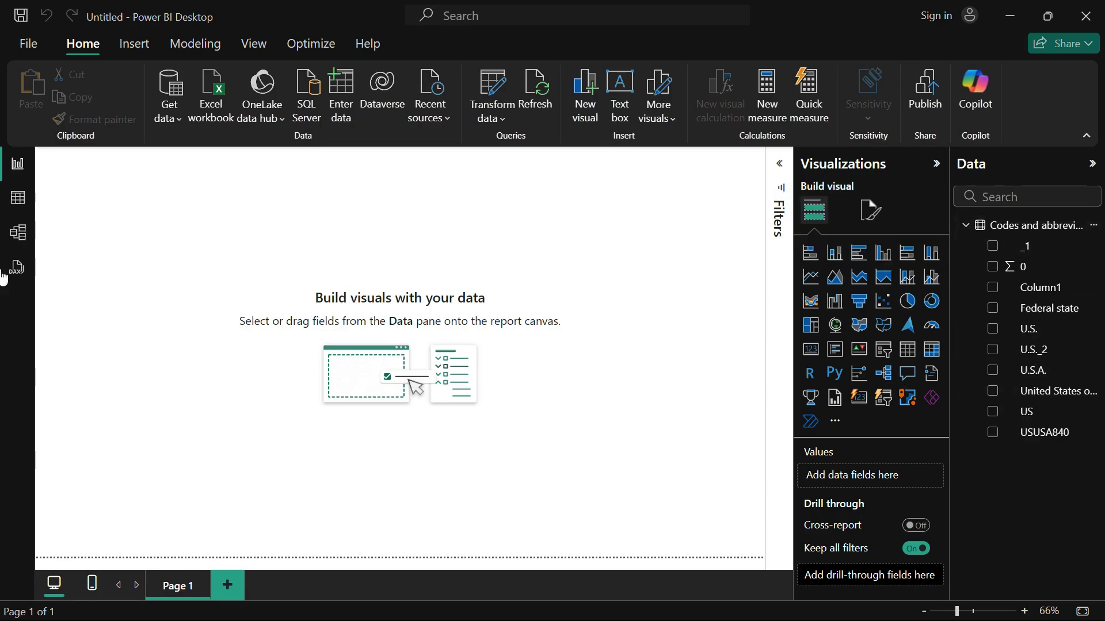
{"action": "left_click", "coordinate": [18, 198]}
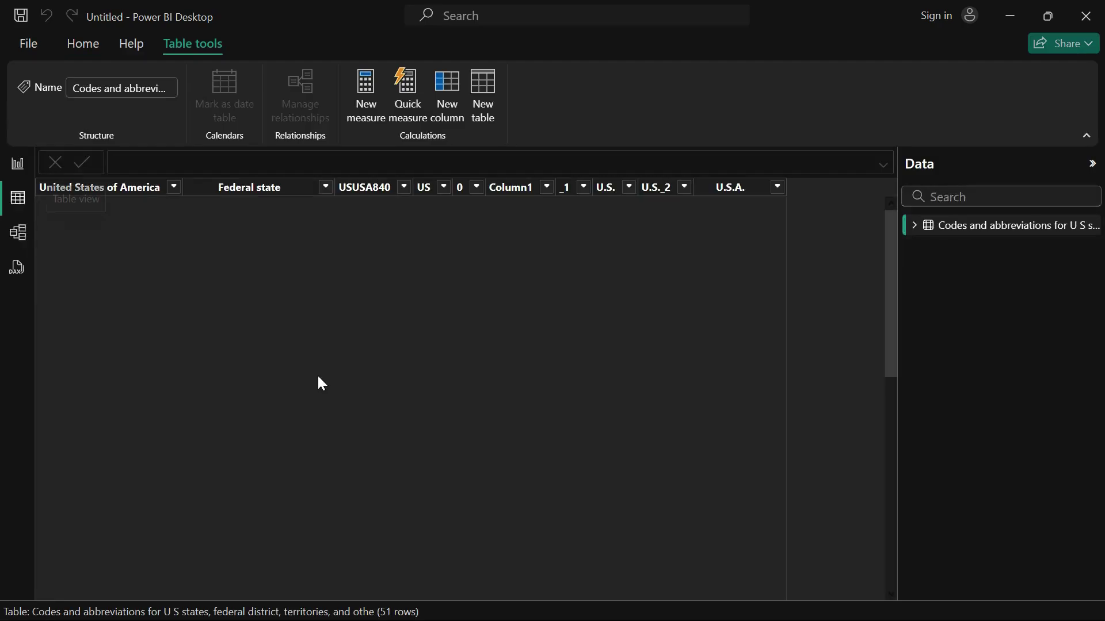
{"action": "scroll", "coordinate": [225, 426], "scroll_direction": "down", "scroll_amount": 9}
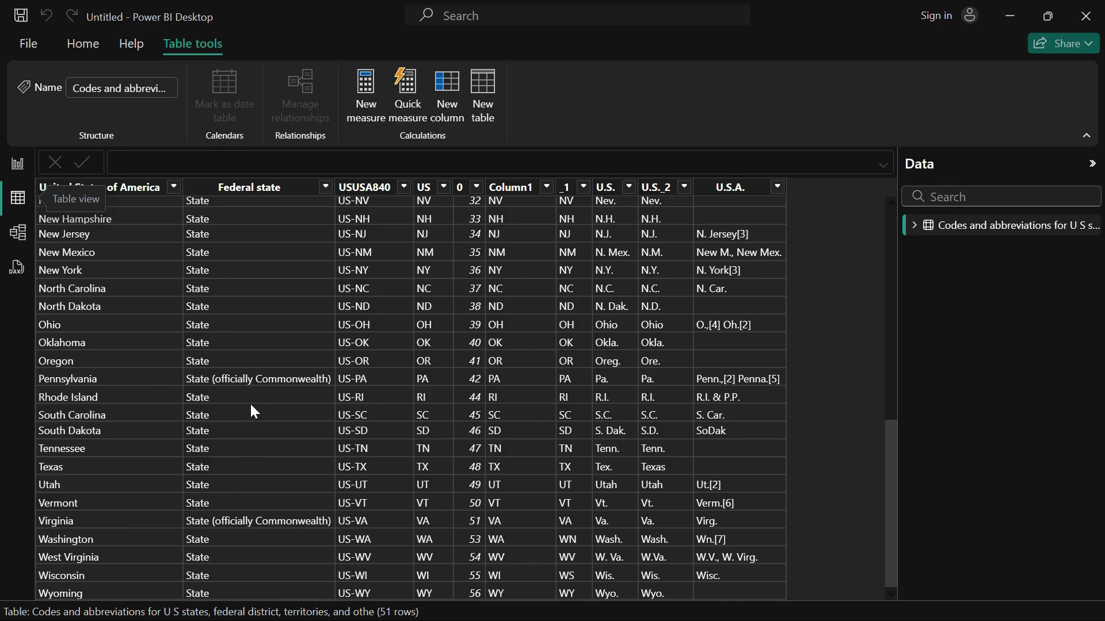
{"action": "scroll", "coordinate": [749, 277], "scroll_direction": "up", "scroll_amount": 9}
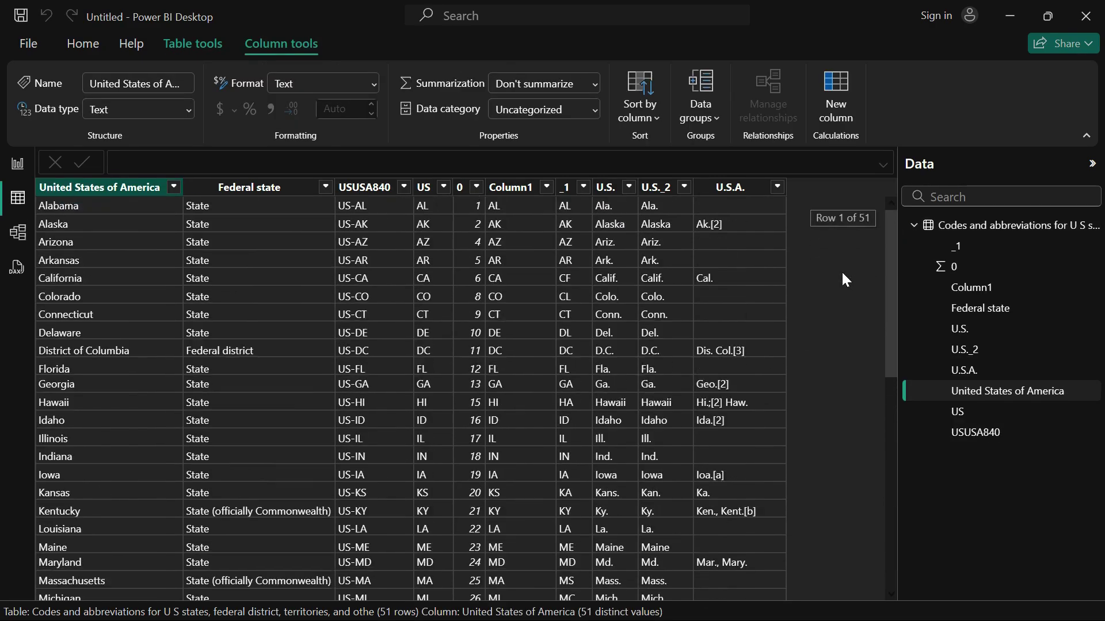